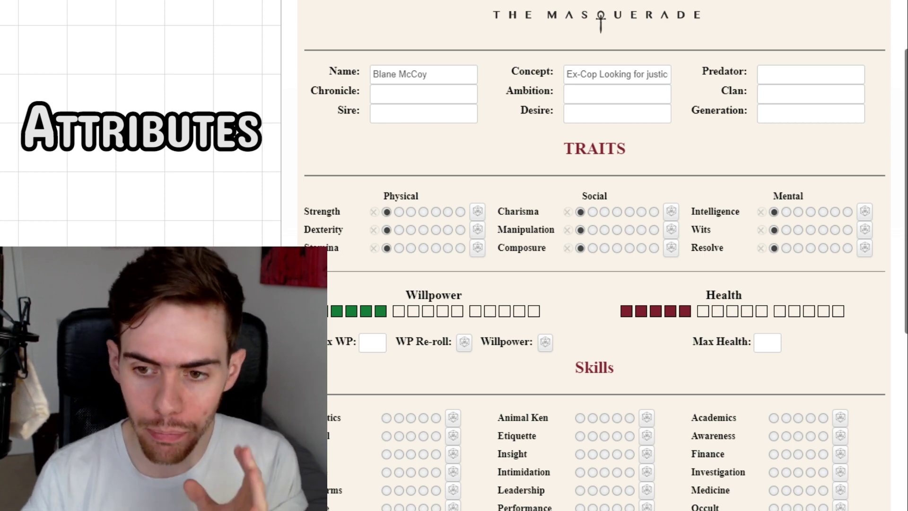
pyautogui.click(810, 212)
pyautogui.click(798, 230)
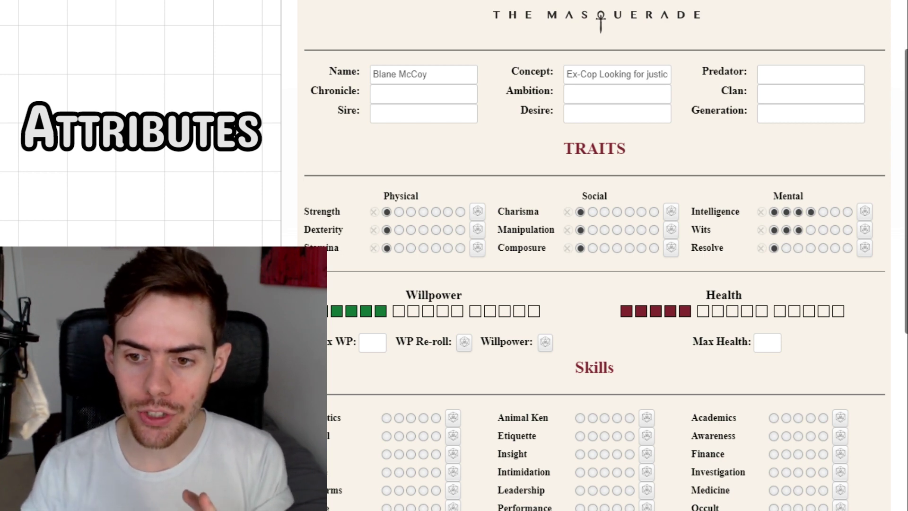
pyautogui.click(785, 212)
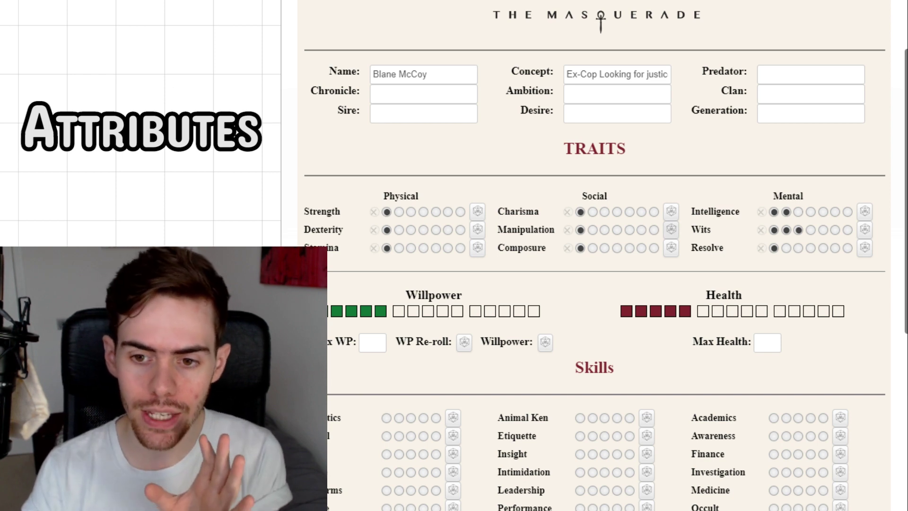
pyautogui.click(617, 212)
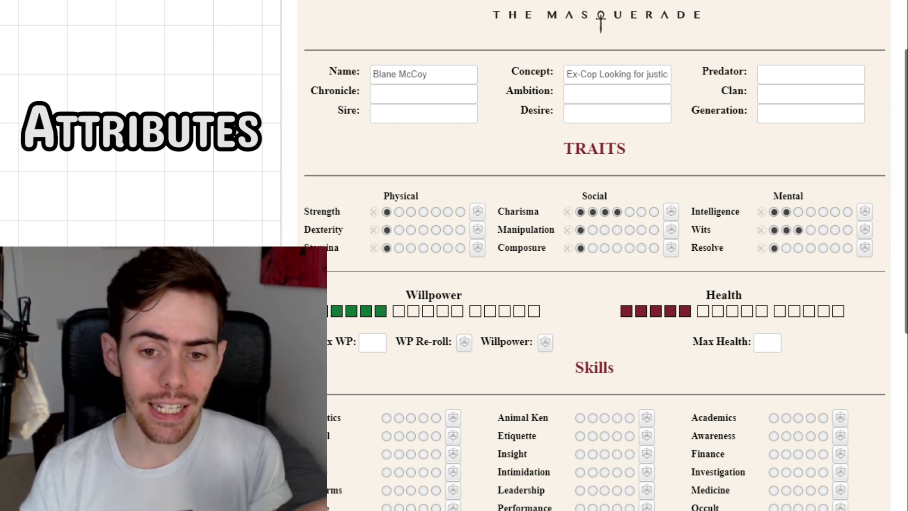
pyautogui.click(423, 212)
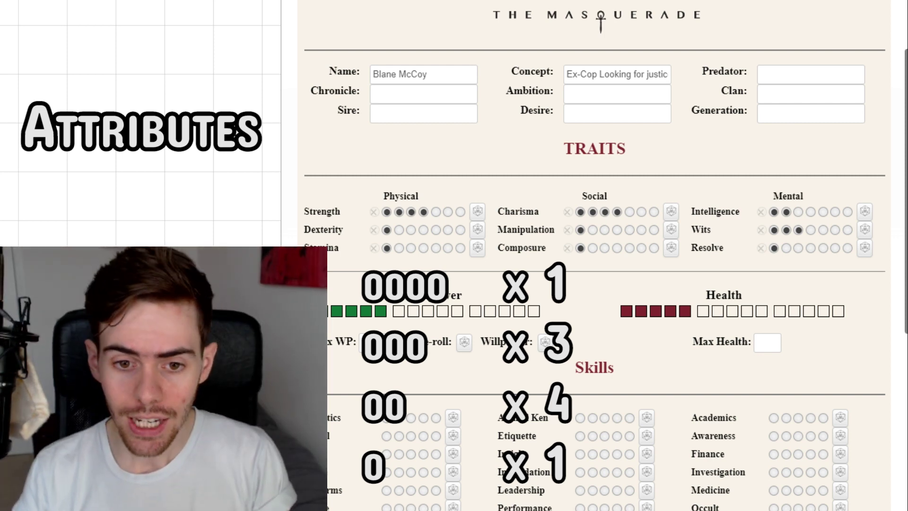
pyautogui.click(592, 230)
pyautogui.click(605, 230)
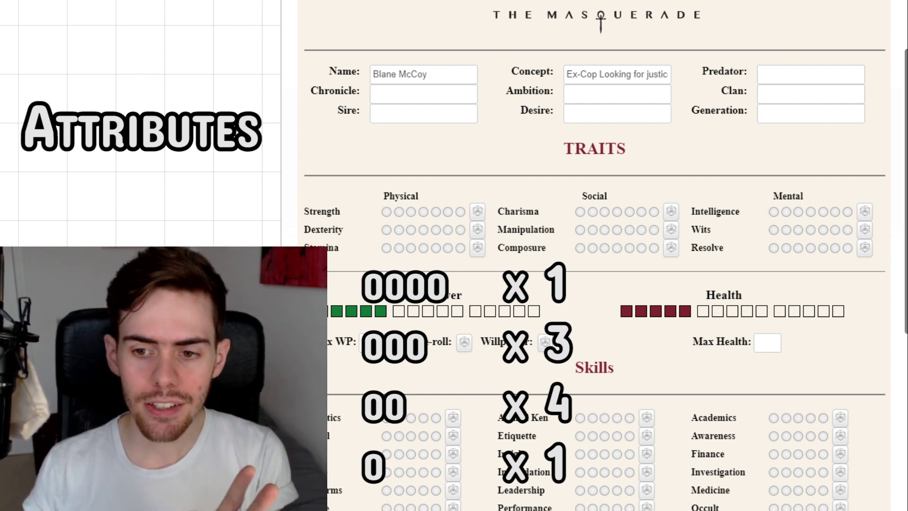
# Set the attributes Wits to 4 dots, Composure to 1, Stamina to 3 and Resolve to 3.
pyautogui.click(810, 230)
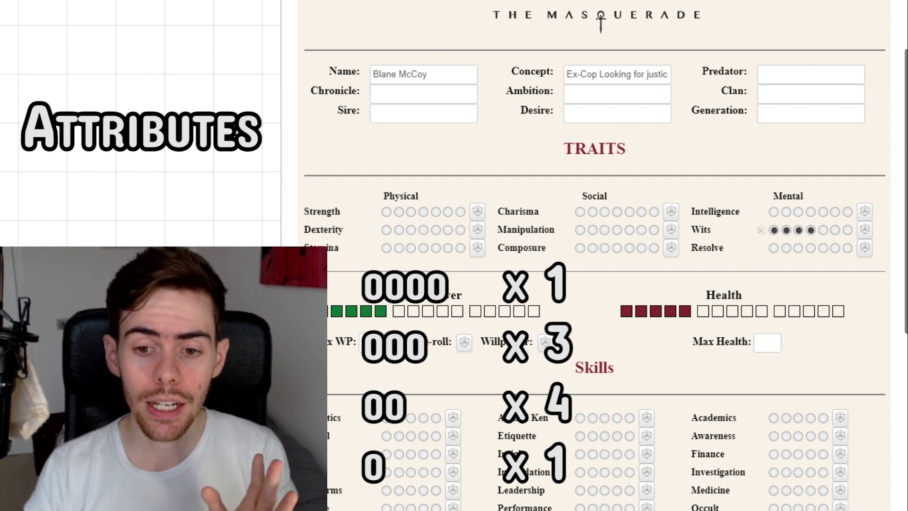
pyautogui.click(580, 248)
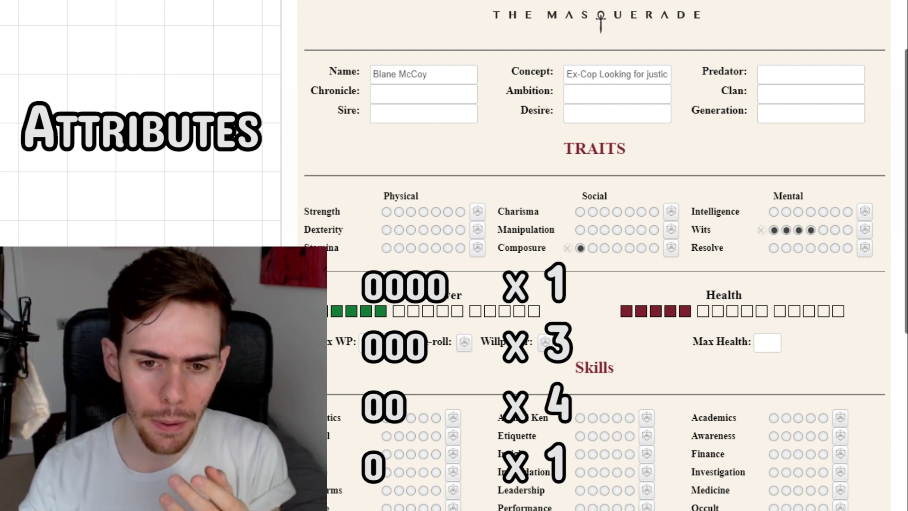
pyautogui.click(411, 248)
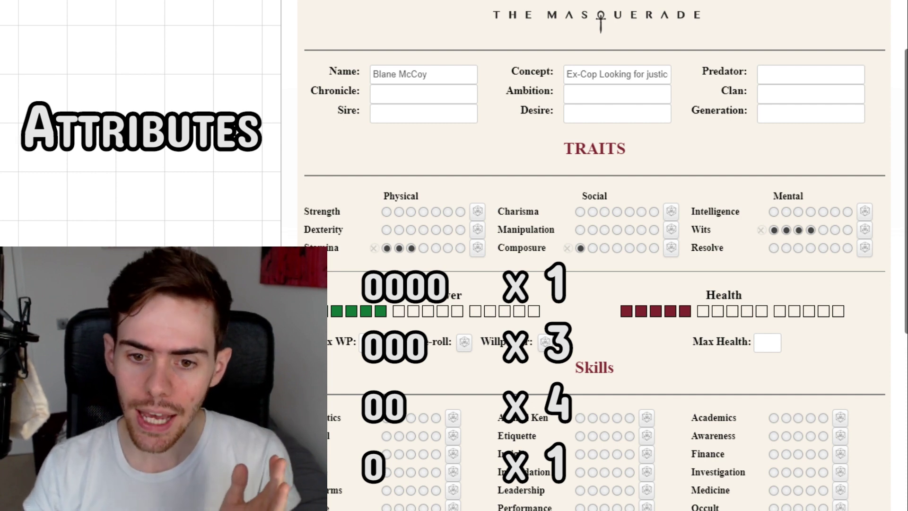
pyautogui.click(798, 248)
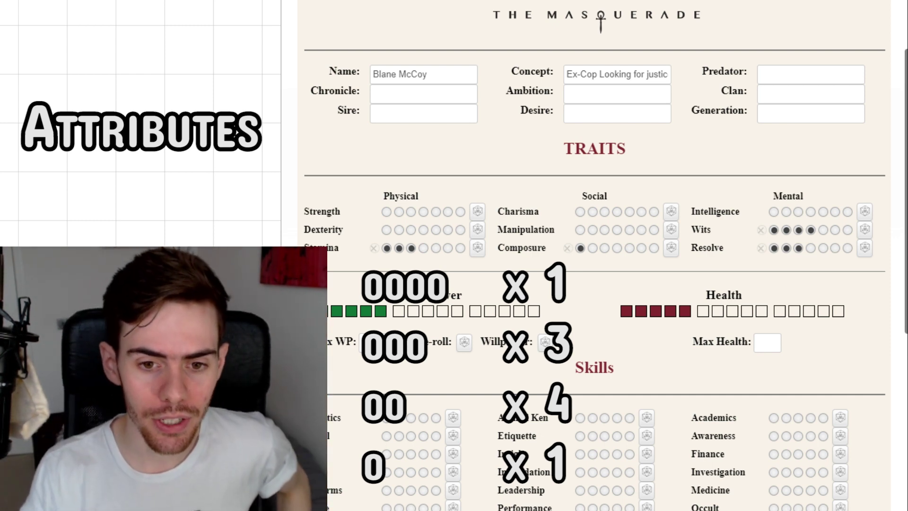
# Set the remaining attributes: Dexterity to 3 dots, and Strength, Charisma, Manipulation and Intelligence to 2 dots each.
pyautogui.click(412, 230)
pyautogui.click(399, 212)
pyautogui.click(592, 212)
pyautogui.click(593, 230)
pyautogui.click(786, 212)
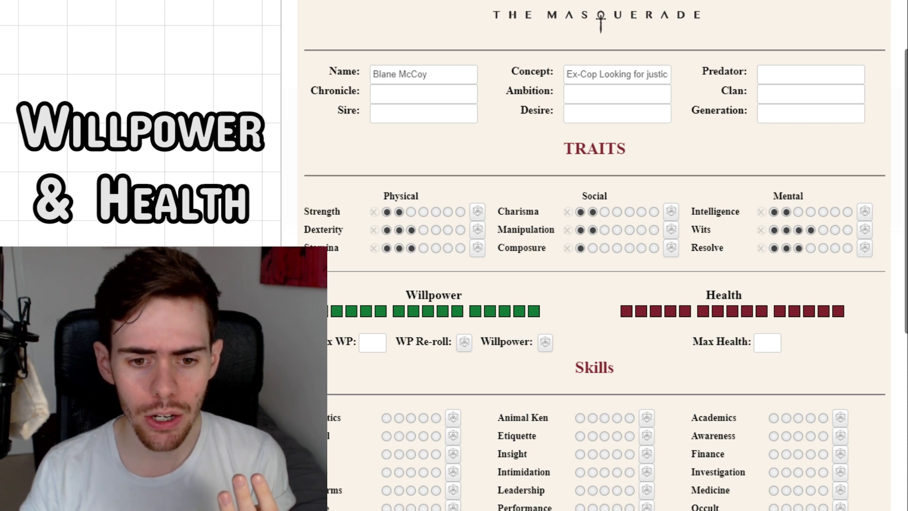
# Turn the second through fourth boxes of the Willpower track into empty, undamaged boxes.
pyautogui.click(337, 311)
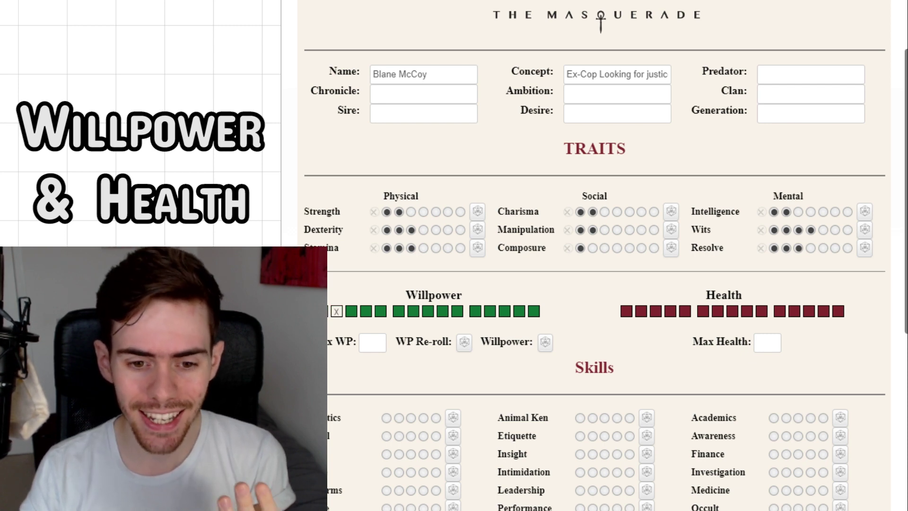
pyautogui.click(336, 310)
pyautogui.click(352, 311)
pyautogui.doubleClick(352, 310)
pyautogui.click(366, 311)
pyautogui.click(366, 311)
pyautogui.click(366, 310)
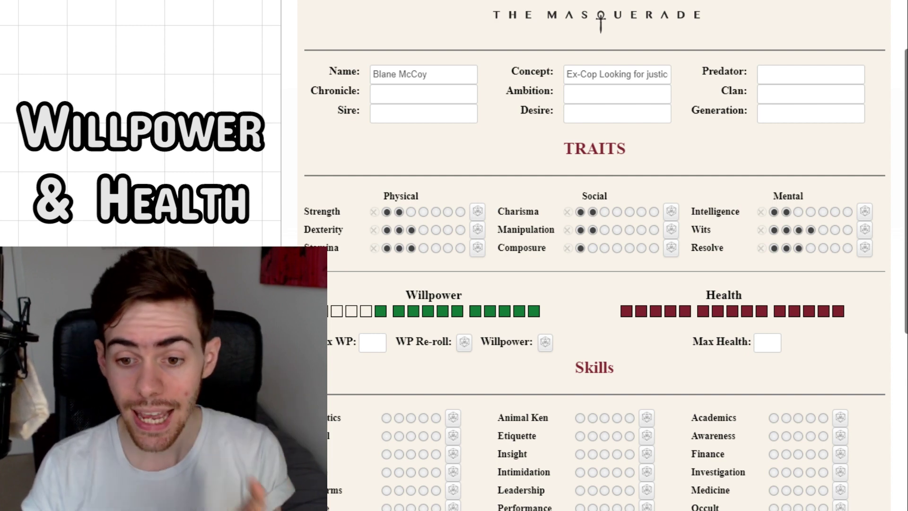
# Turn the first six boxes of the Health track into empty, undamaged boxes.
pyautogui.click(626, 311)
pyautogui.click(641, 311)
pyautogui.click(655, 311)
pyautogui.click(670, 311)
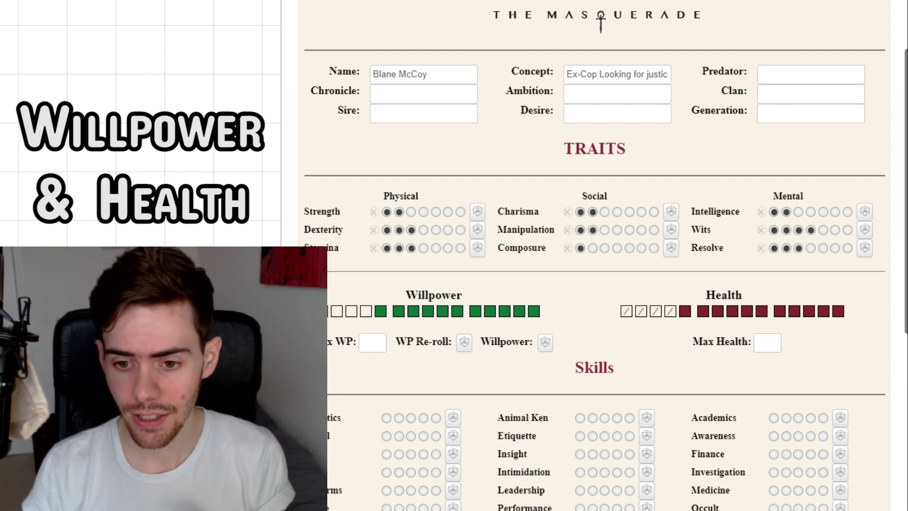
pyautogui.click(684, 311)
pyautogui.click(703, 311)
pyautogui.click(703, 311)
pyautogui.click(703, 311)
pyautogui.click(685, 310)
pyautogui.click(685, 311)
pyautogui.click(670, 311)
pyautogui.click(656, 311)
pyautogui.click(655, 311)
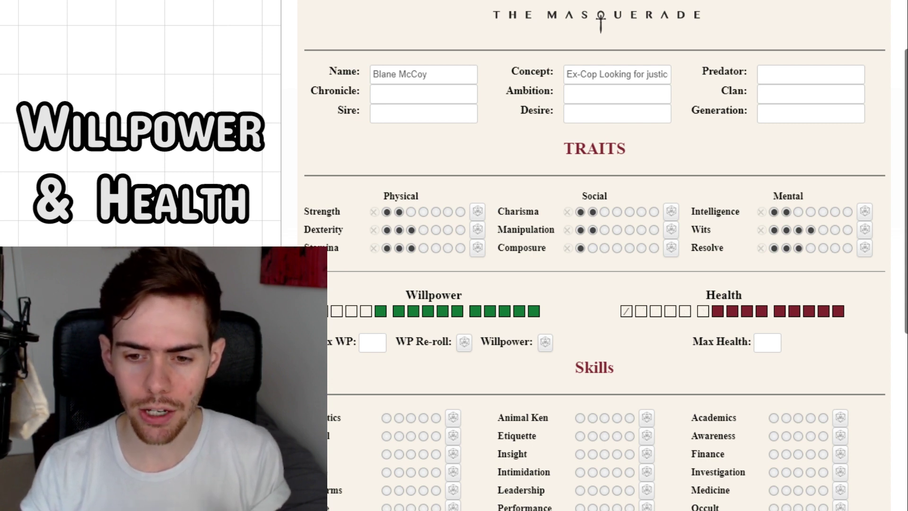
pyautogui.click(626, 311)
pyautogui.click(626, 311)
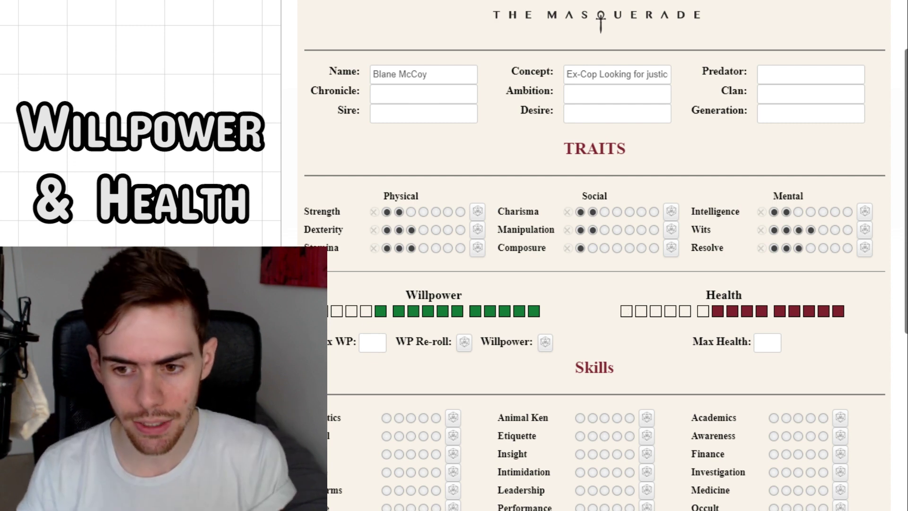